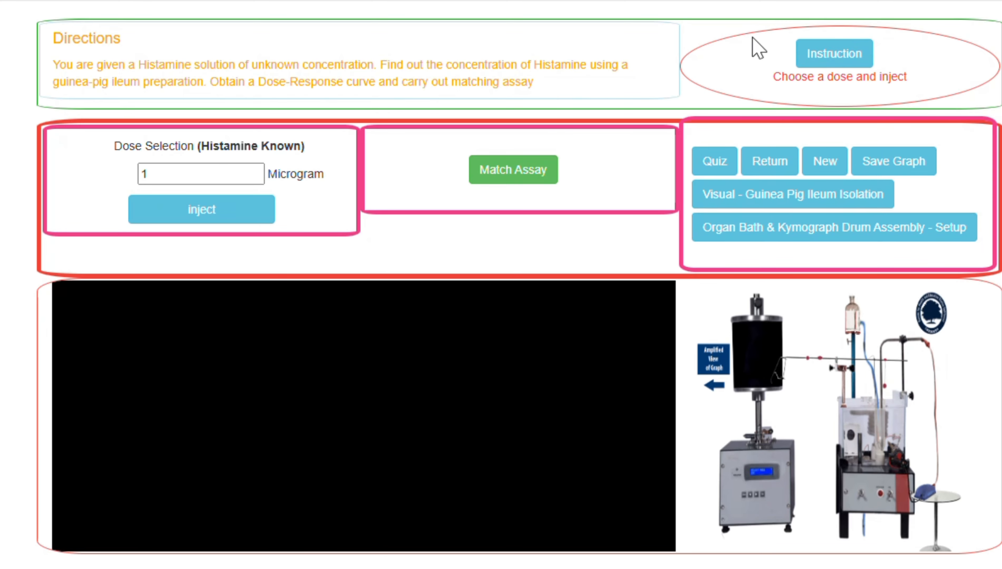
Read the assay instructions and inject the known histamine at 2, 4, 8, 16, 32, 64 and 100 micrograms in turn
left_click(835, 65)
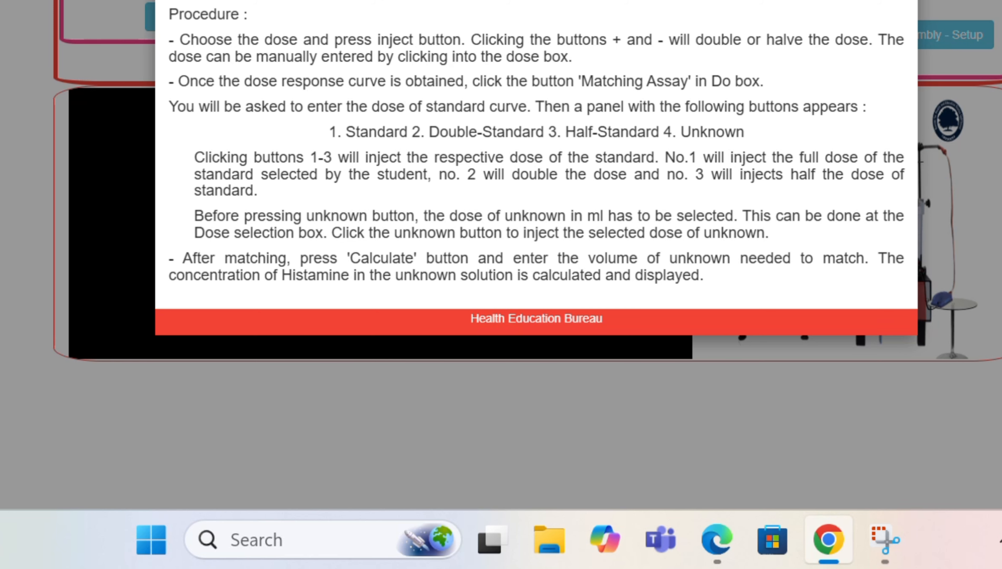
key("Escape")
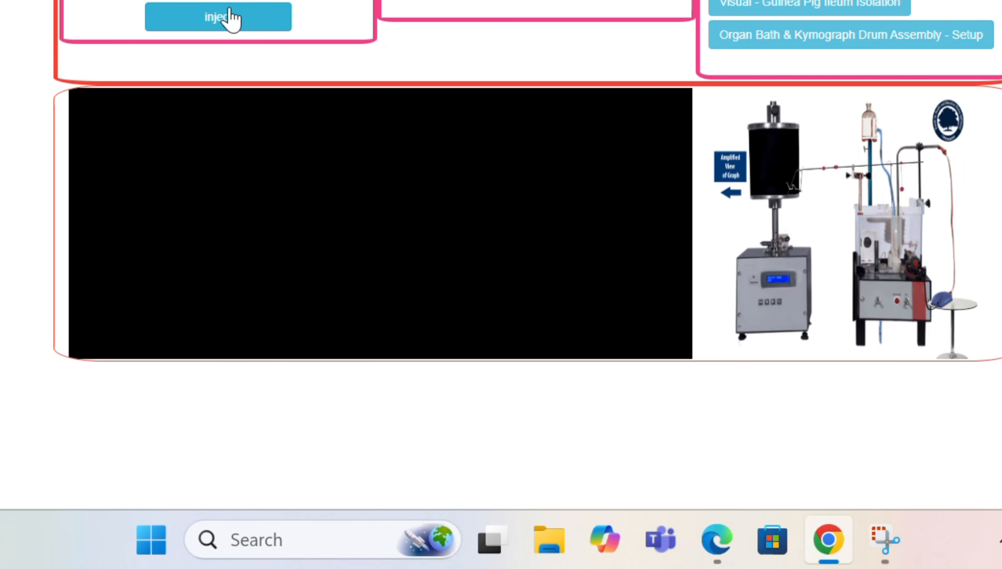
left_click(229, 17)
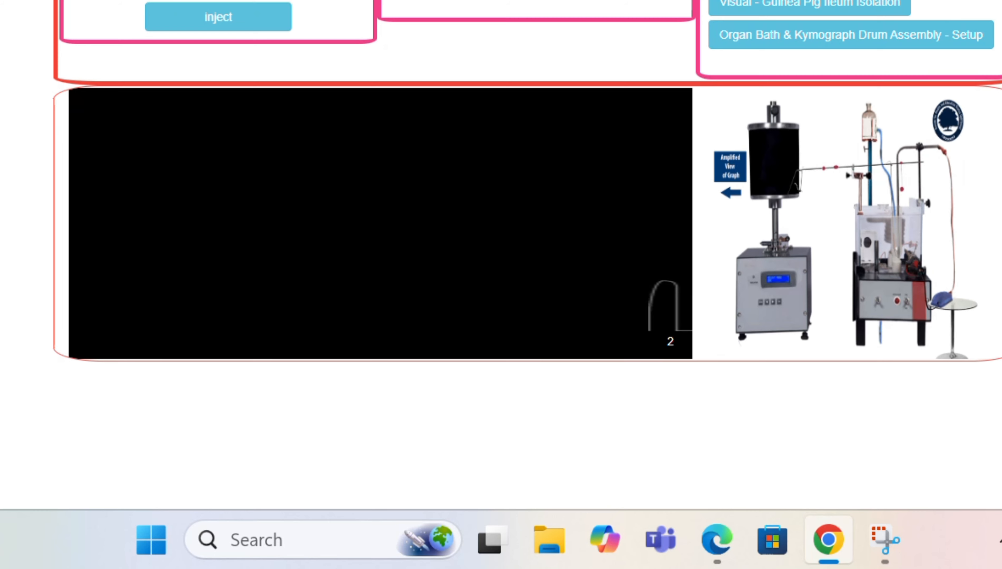
left_click(214, 17)
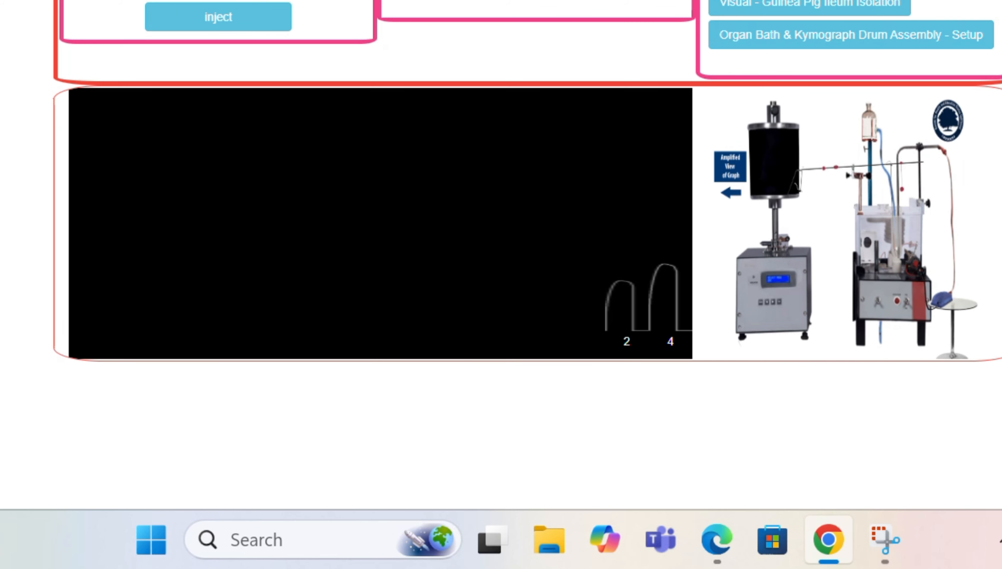
left_click(213, 25)
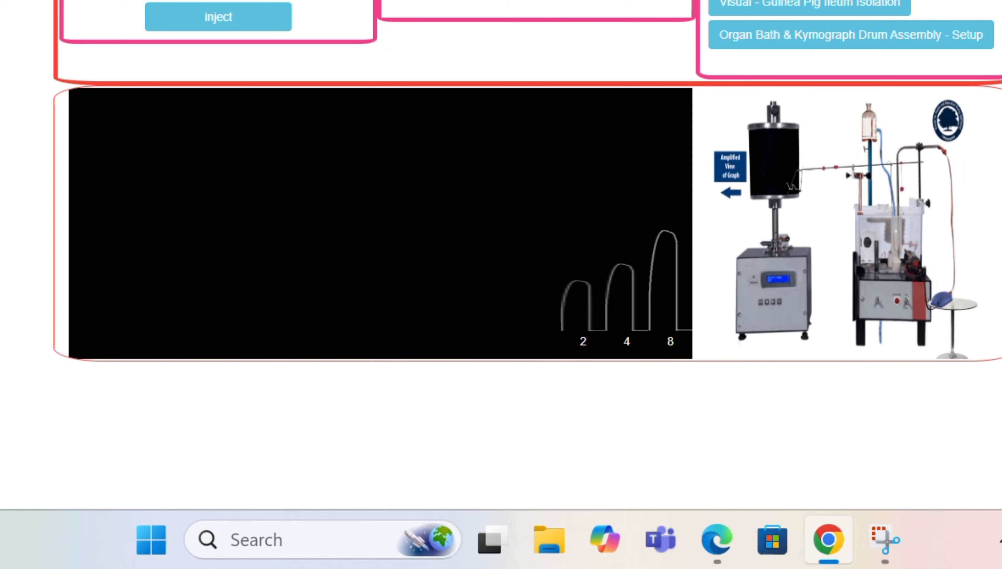
left_click(218, 24)
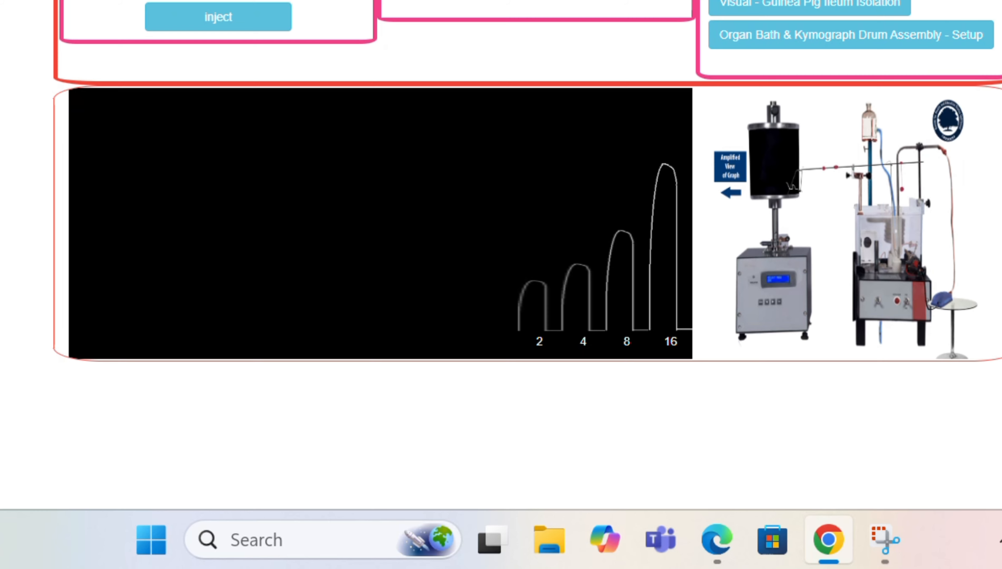
left_click(230, 20)
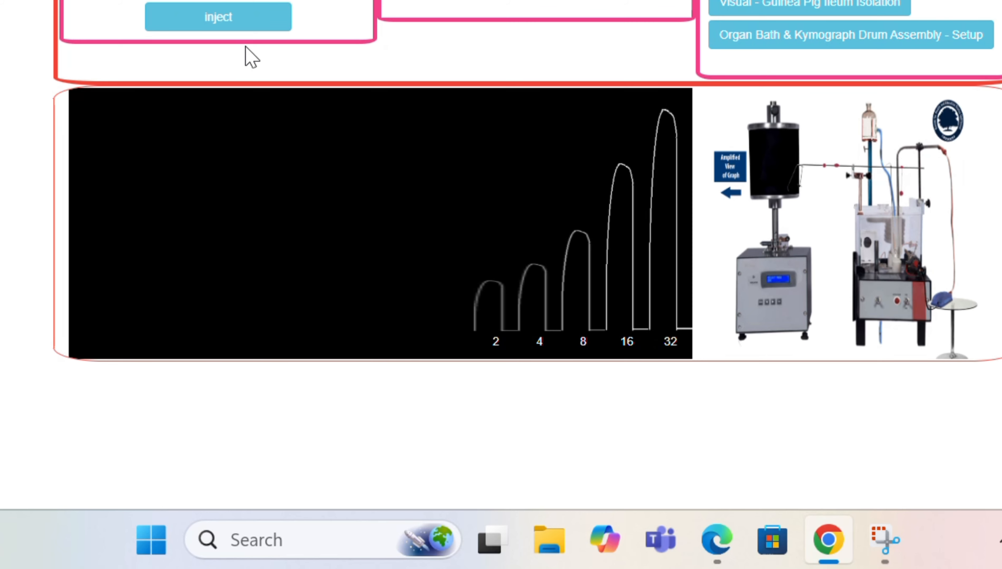
left_click(244, 23)
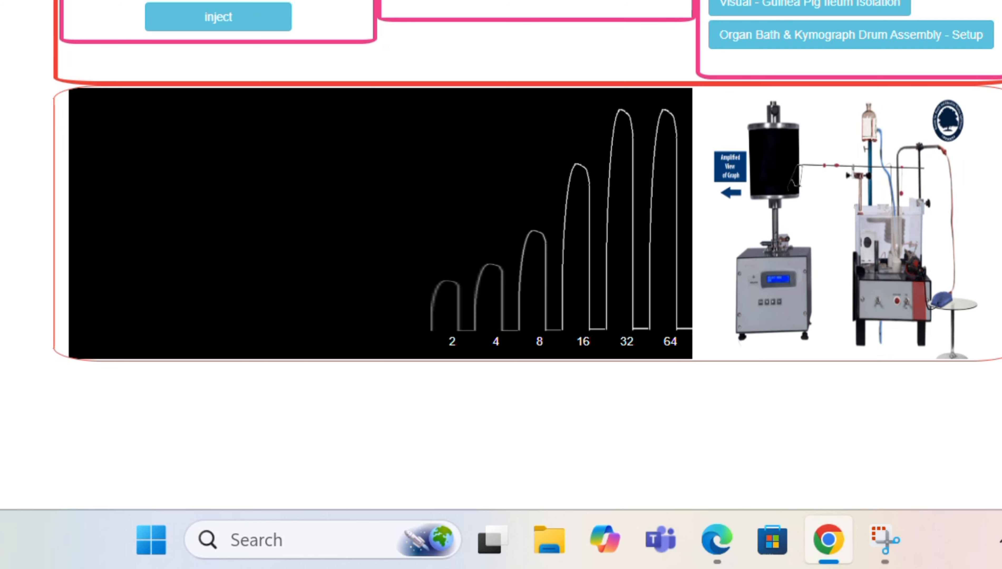
left_click(241, 12)
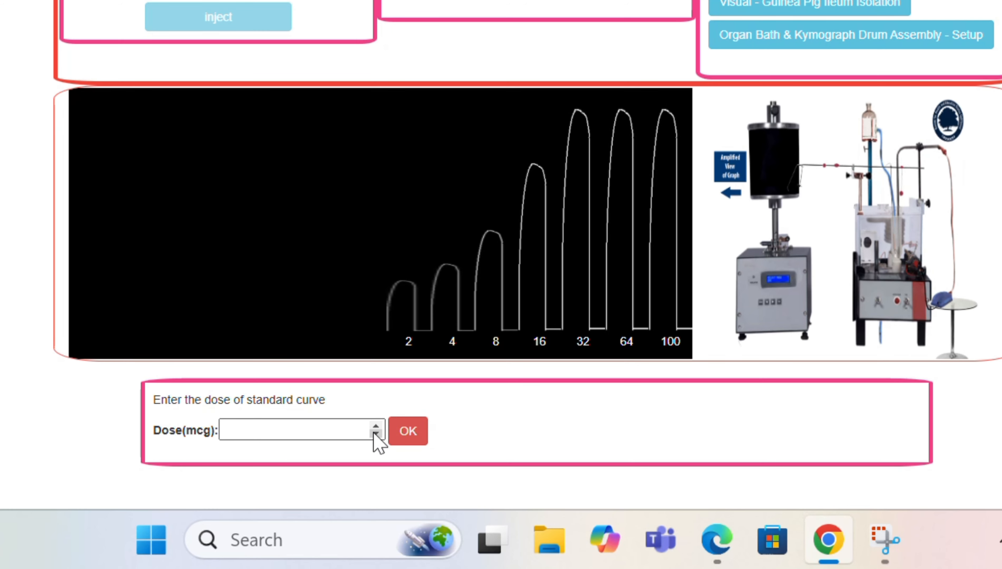
Set the standard curve dose for the matching assay to 4 mcg and inject the standard
left_click(347, 436)
type("4")
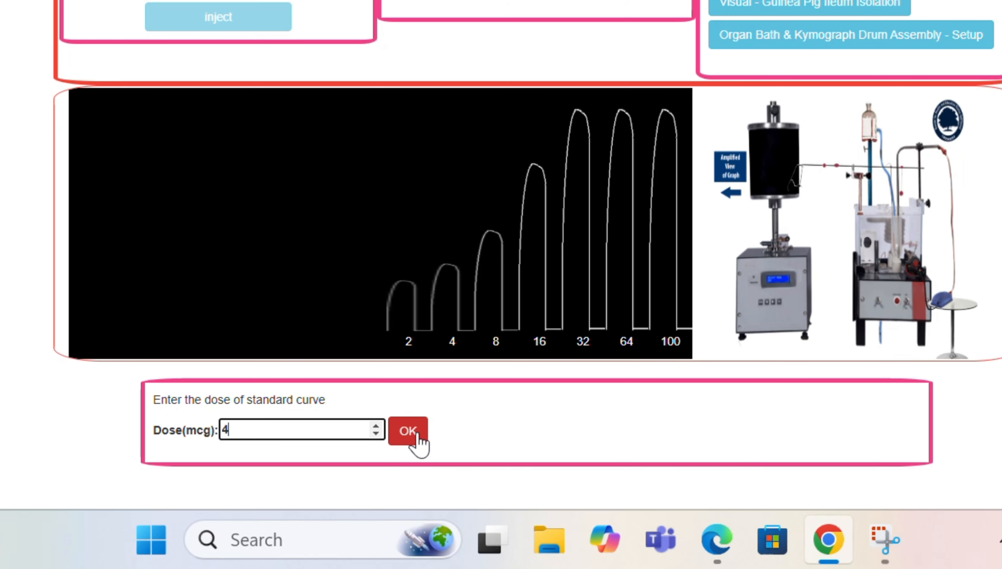
left_click(420, 442)
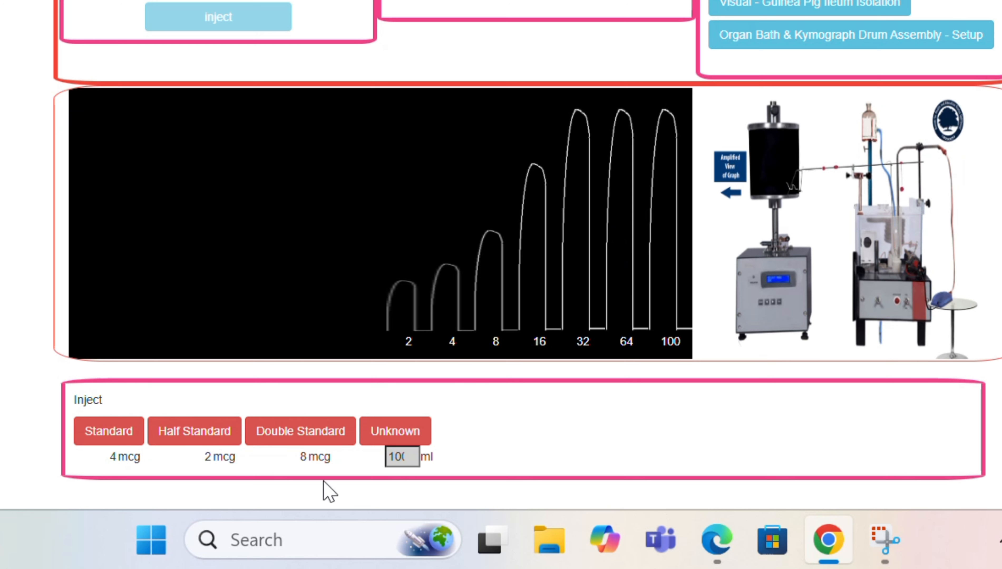
left_click(104, 434)
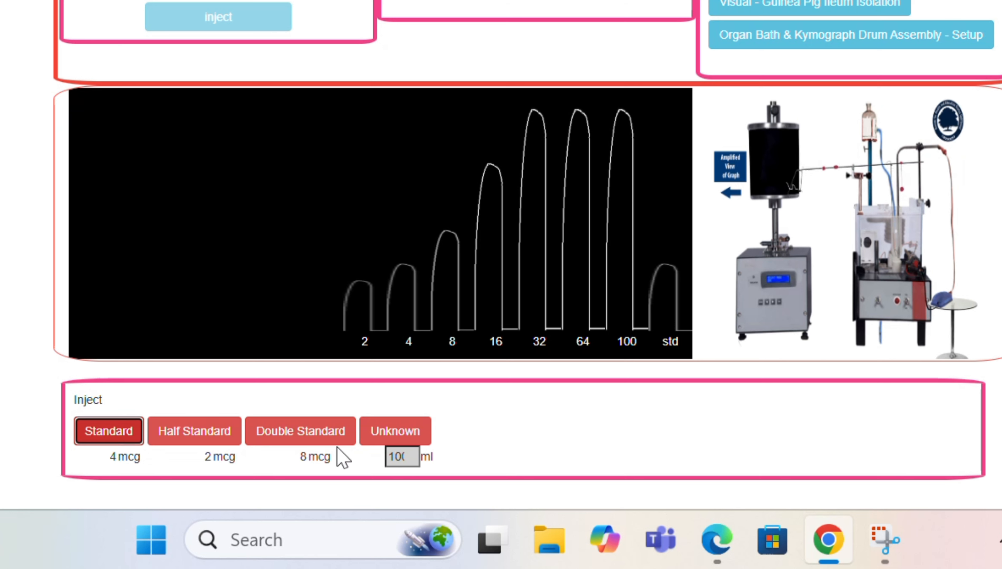
Set the unknown solution's volume to 0.1 ml and inject it
left_click(412, 456)
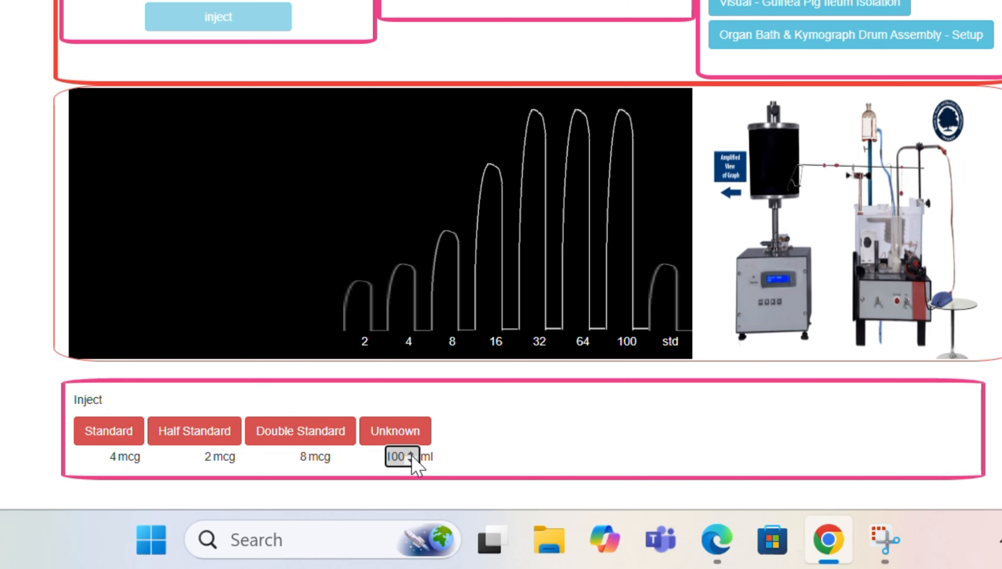
left_click(412, 460)
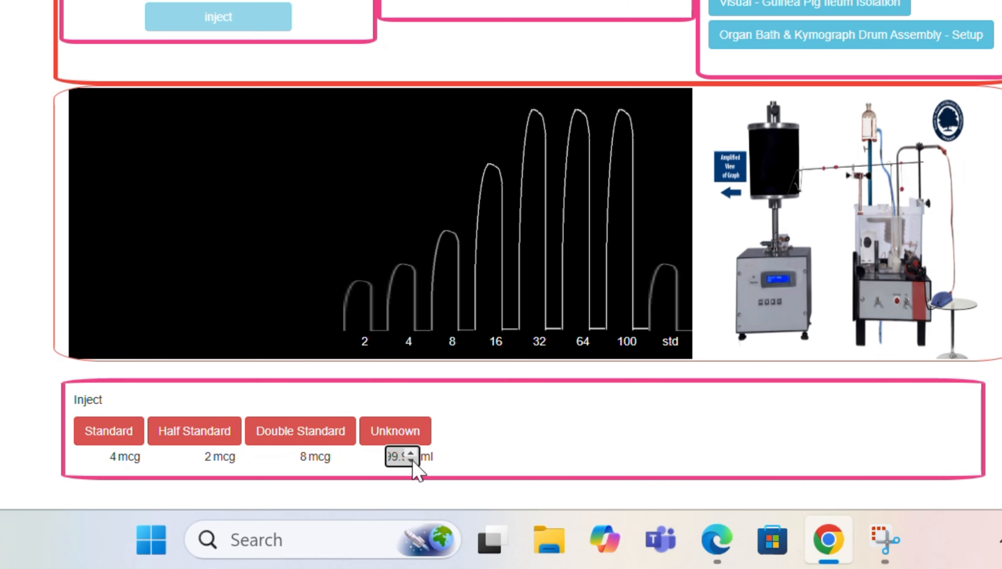
left_click(412, 460)
left_click(412, 460)
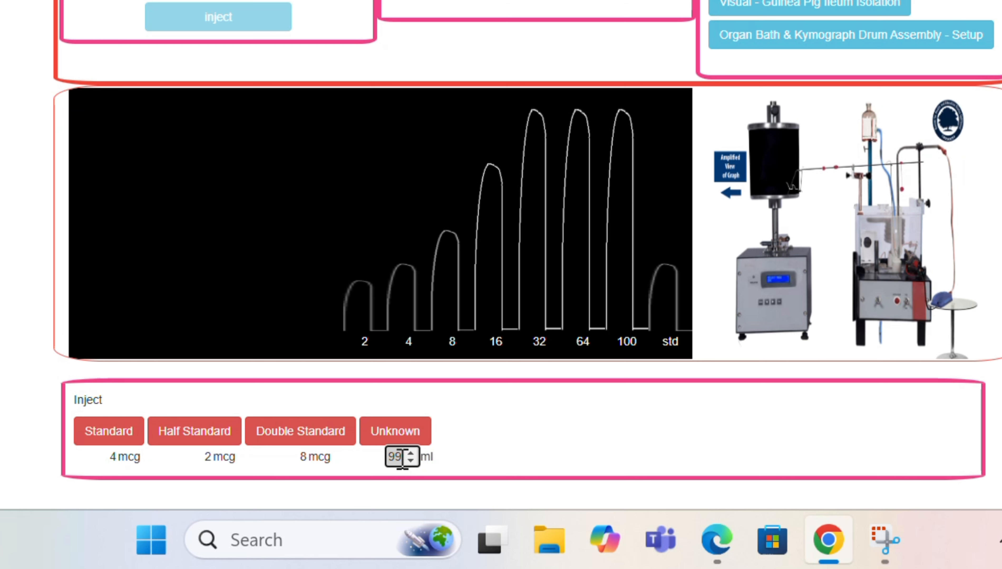
key("BackSpace")
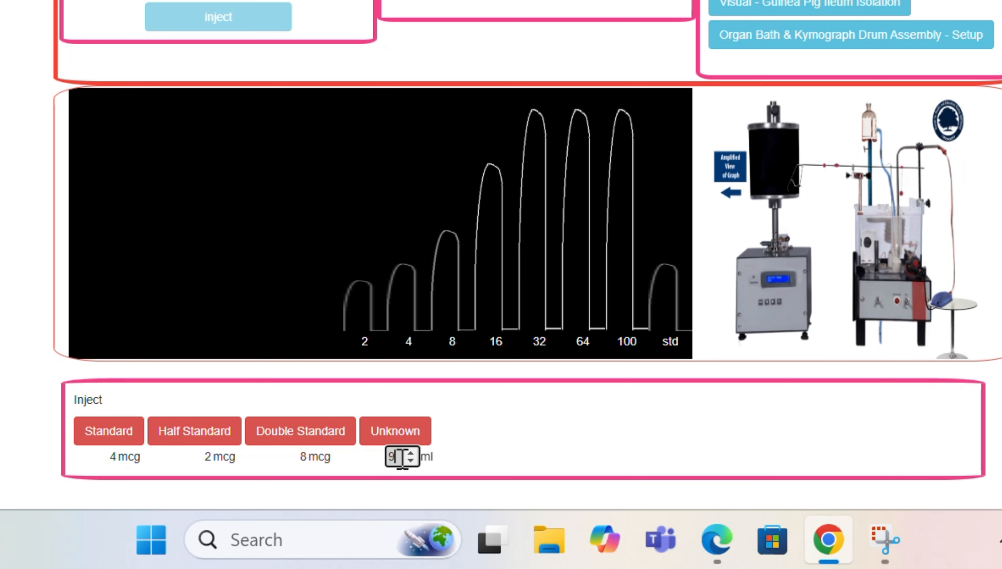
key("BackSpace")
type("0.3")
key("BackSpace")
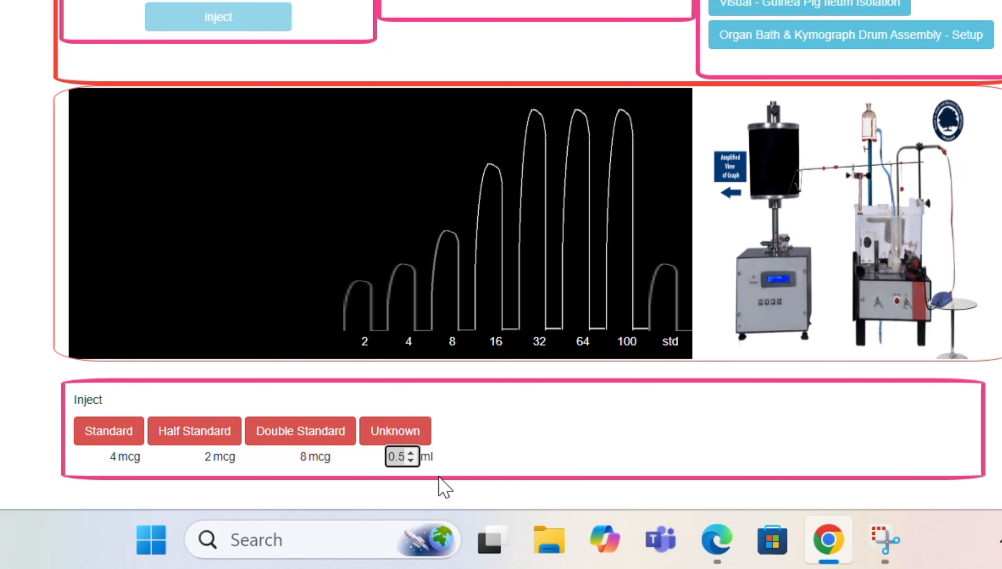
type("1")
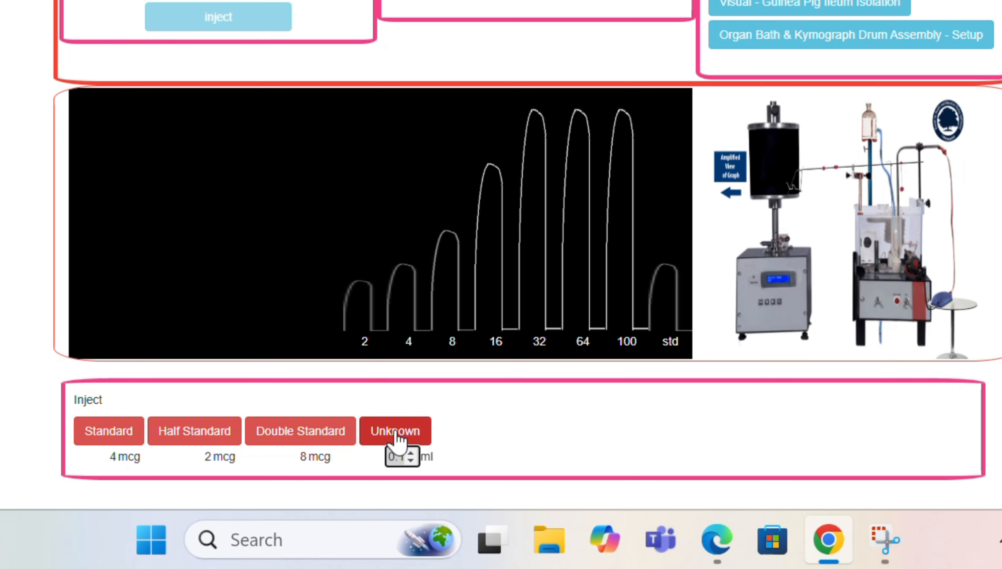
left_click(398, 438)
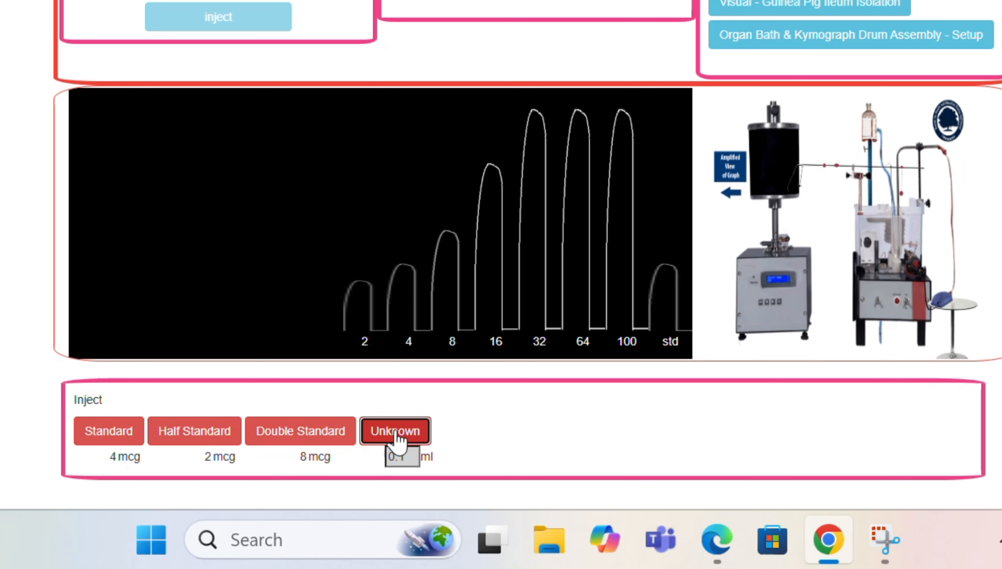
Change the unknown solution's volume to 0.2 ml and inject it
left_click(402, 457)
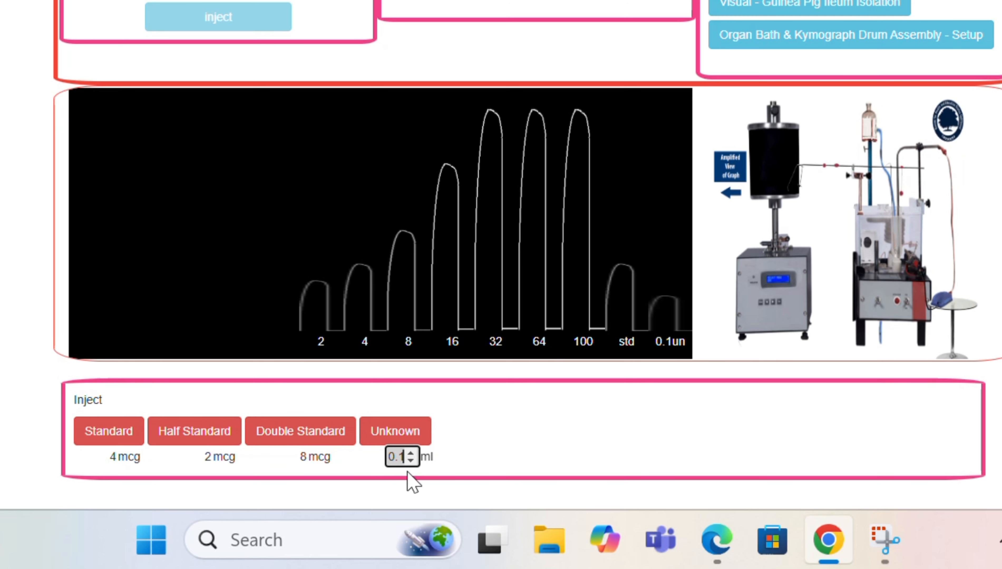
key("Delete")
type("2")
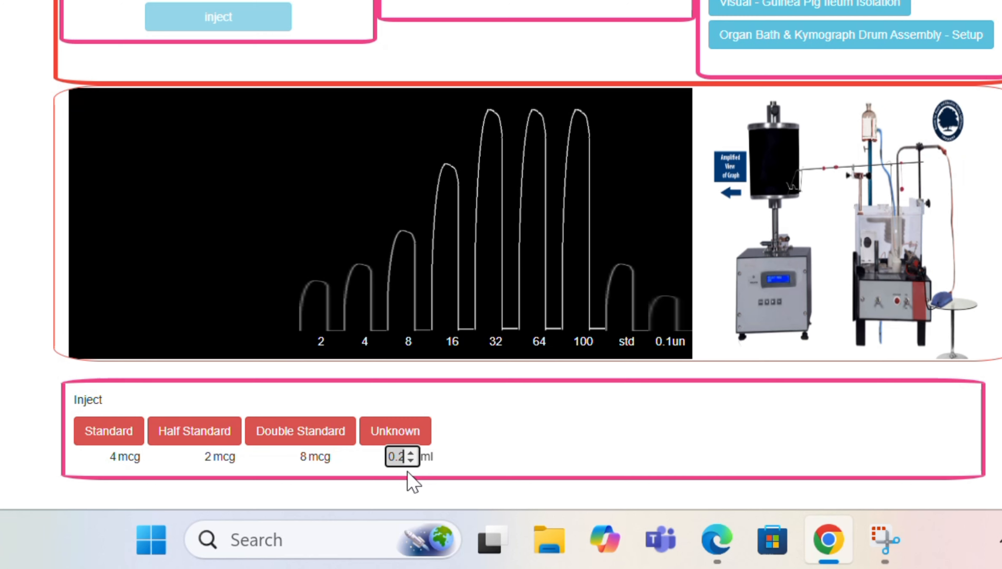
left_click(419, 432)
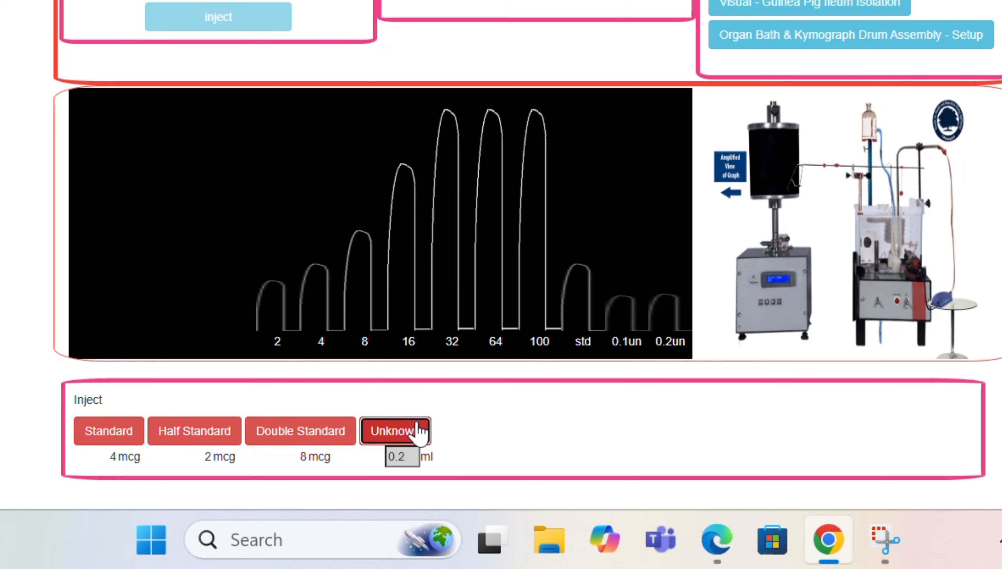
Inject the unknown solution at a volume of 0.5 ml
left_click(405, 457)
key("BackSpace")
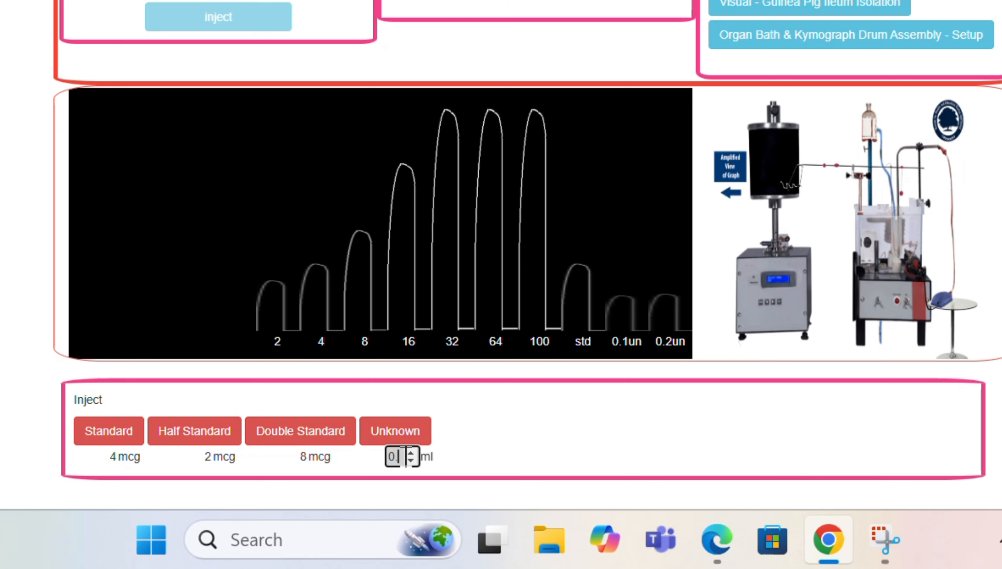
type("5")
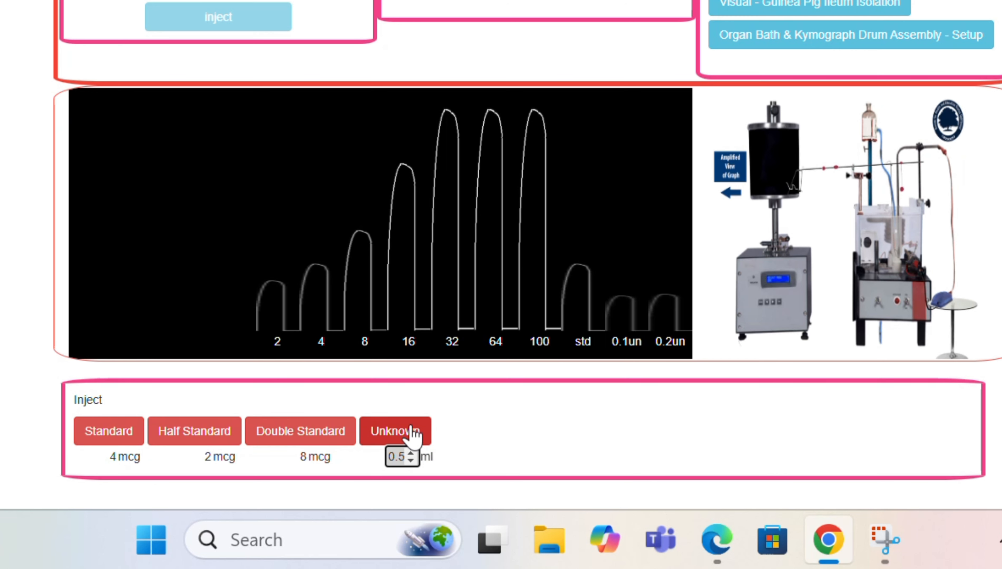
left_click(412, 432)
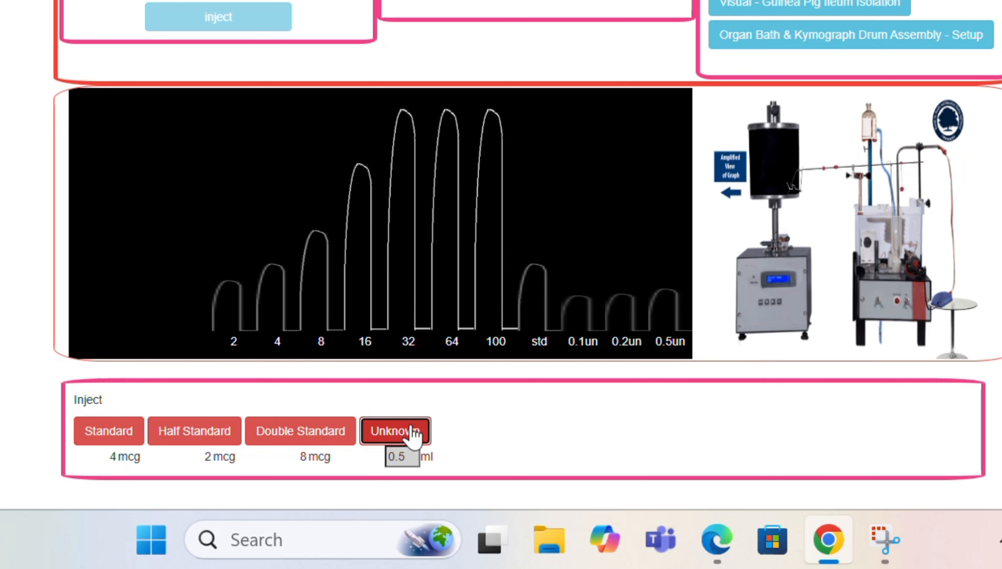
Raise the unknown solution's volume to 0.8 ml and inject it
left_click(404, 456)
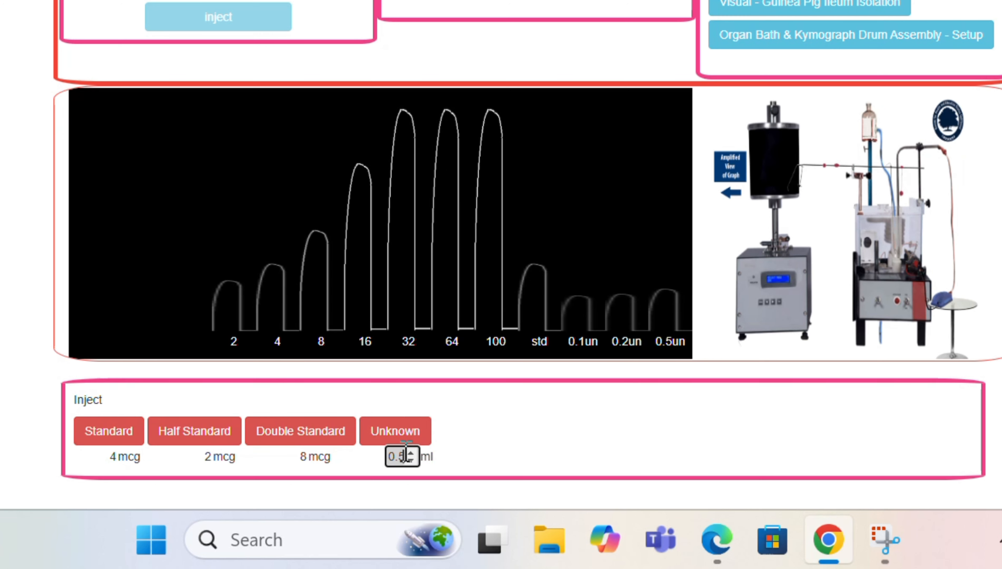
key("BackSpace")
type("8")
left_click(416, 433)
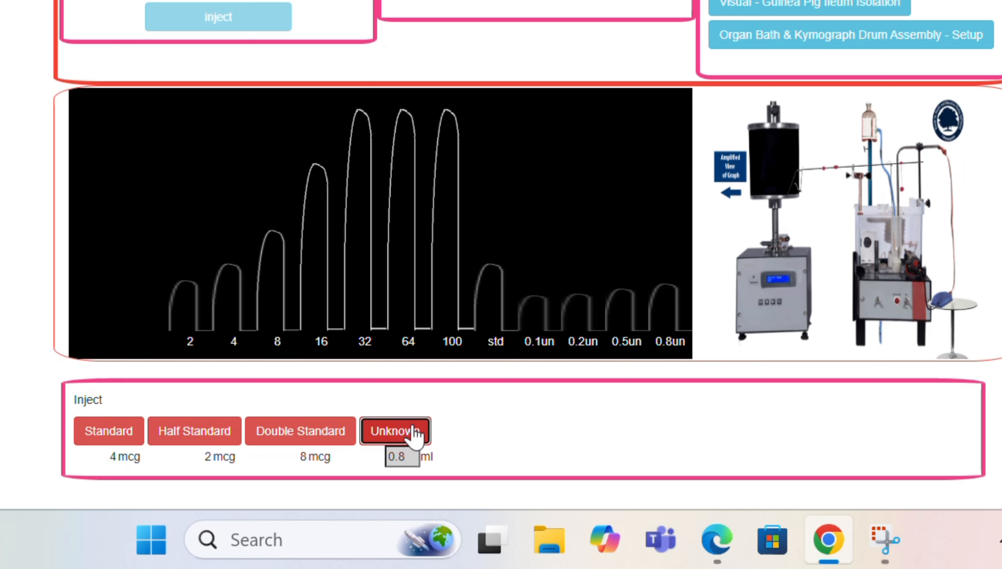
Adjust the unknown solution's volume to 1.1 ml and inject it
left_click(410, 453)
left_click(410, 453)
left_click(410, 453)
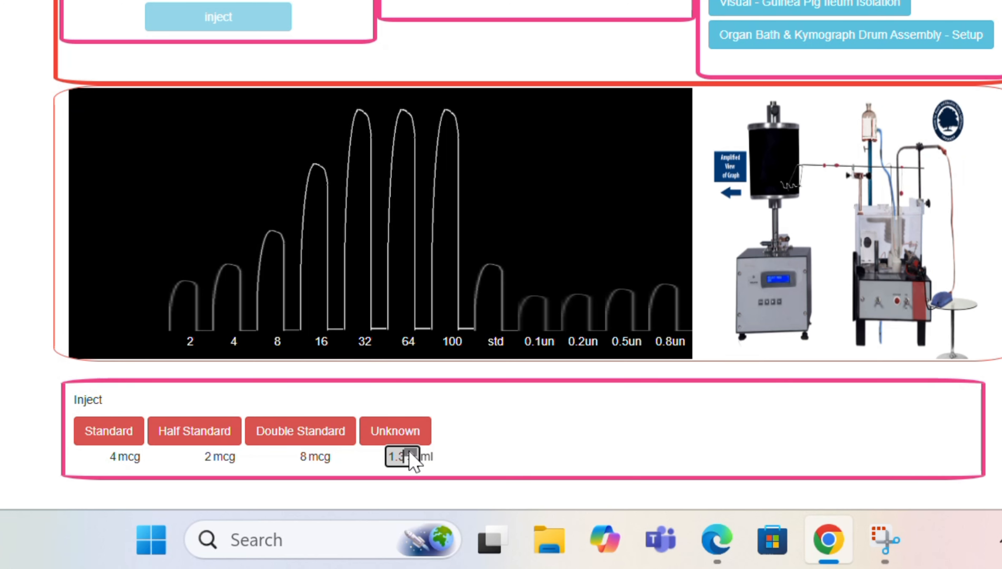
left_click(411, 454)
left_click(411, 460)
left_click(411, 459)
left_click(411, 459)
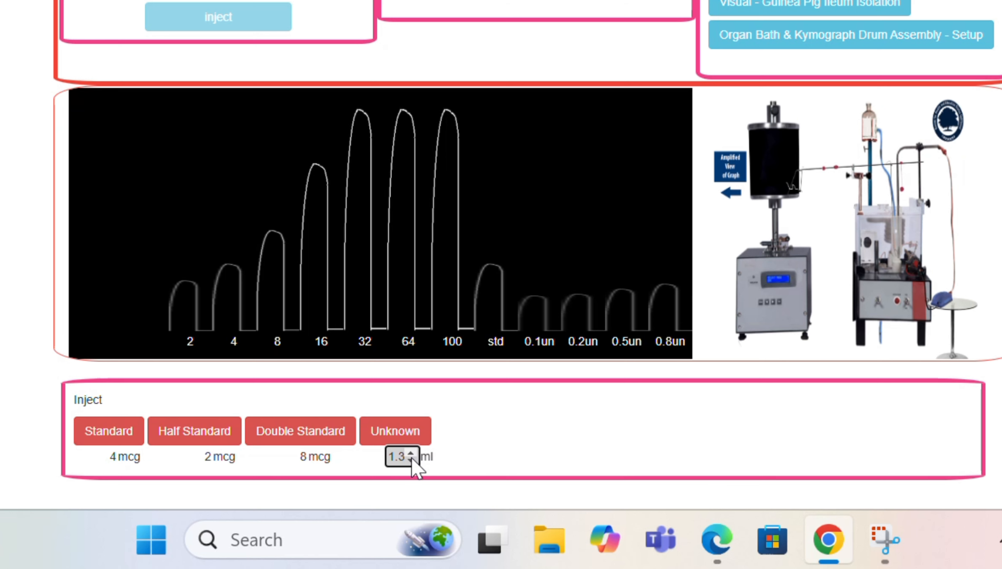
left_click(411, 460)
left_click(411, 459)
left_click(411, 460)
left_click(411, 454)
left_click(411, 454)
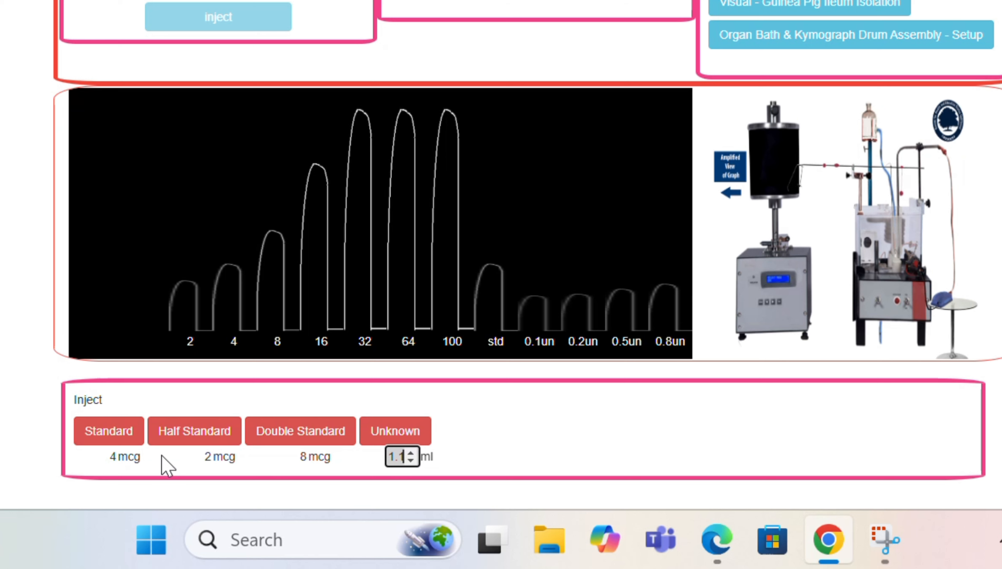
left_click(404, 422)
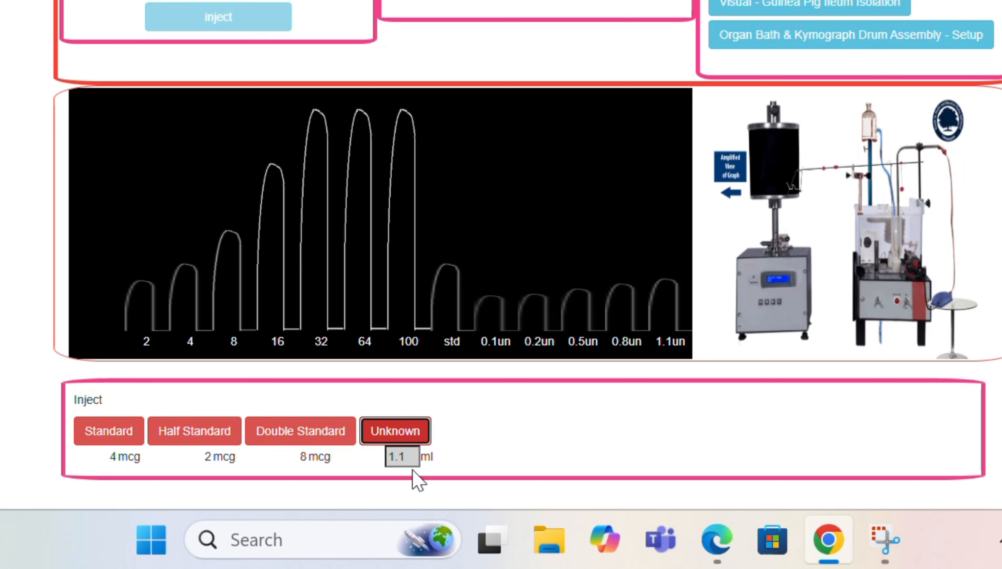
Increase the unknown solution's volume to 2.1 ml and inject it
left_click(408, 450)
left_click(407, 451)
left_click(407, 451)
left_click(408, 451)
left_click(407, 451)
left_click(407, 451)
left_click(407, 451)
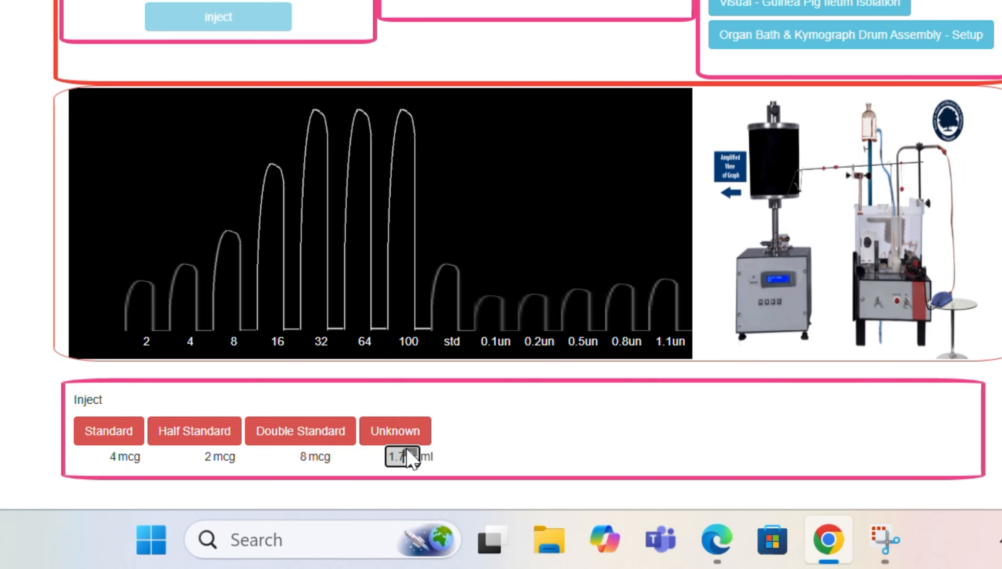
left_click(408, 451)
left_click(407, 451)
left_click(408, 451)
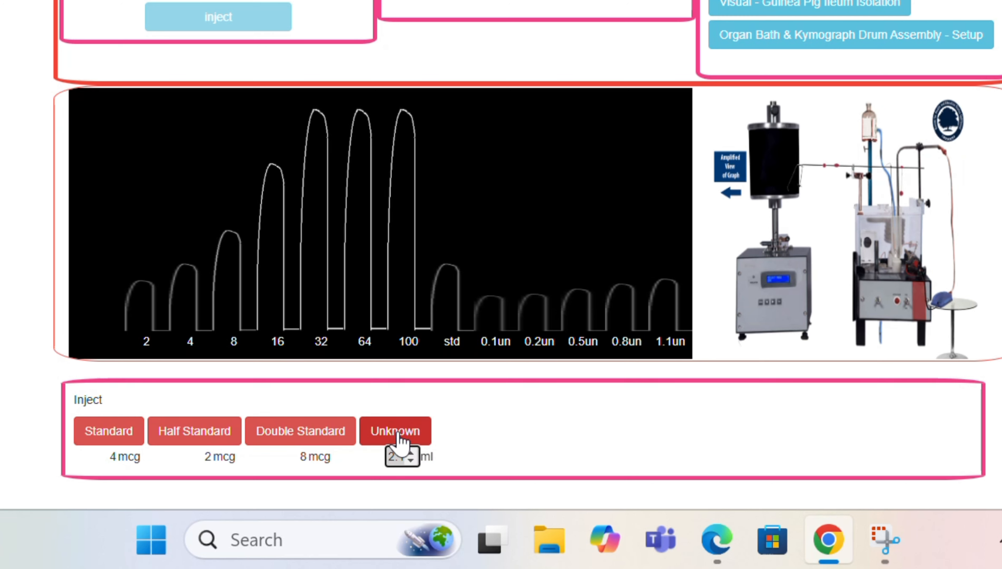
left_click(401, 437)
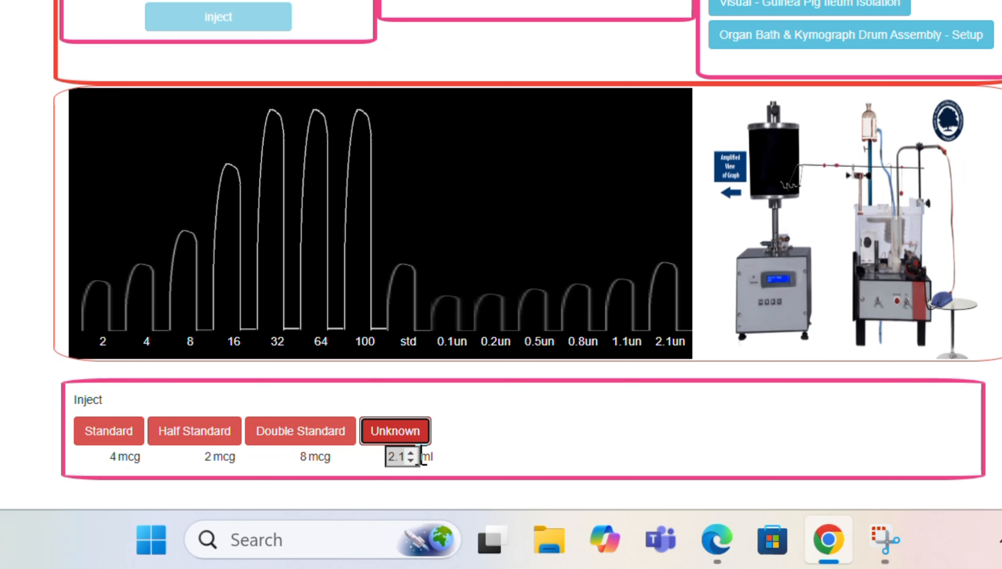
Set the unknown solution's volume to 1.9 ml and inject it
left_click(411, 454)
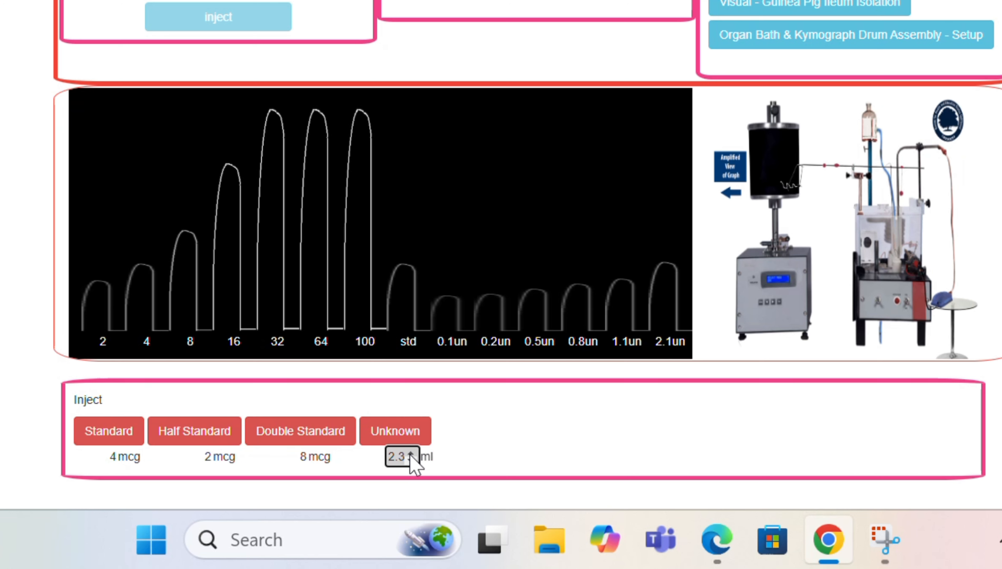
left_click(410, 454)
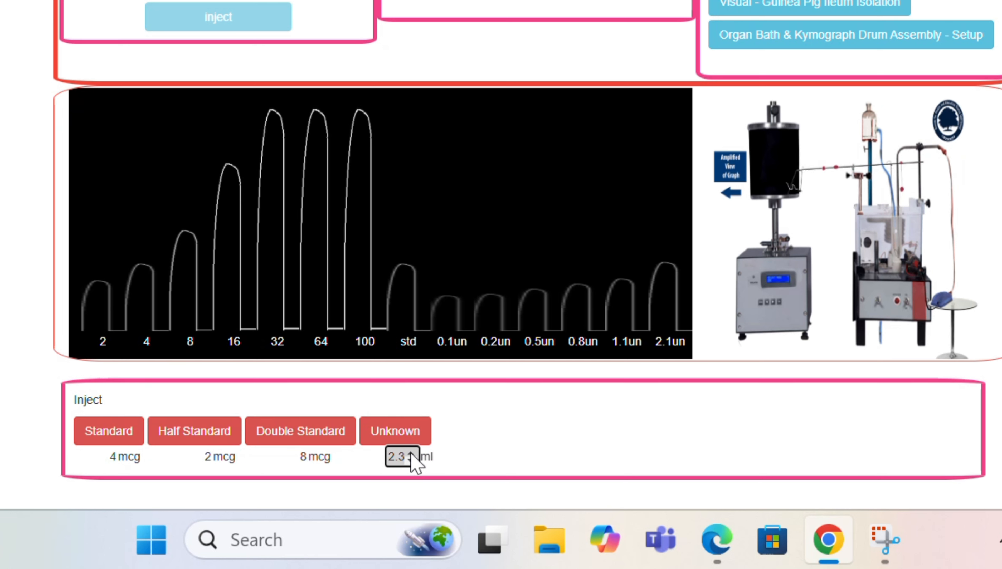
left_click(411, 454)
left_click(411, 453)
left_click(411, 460)
left_click(411, 461)
left_click(411, 461)
left_click(411, 460)
left_click(411, 461)
left_click(412, 462)
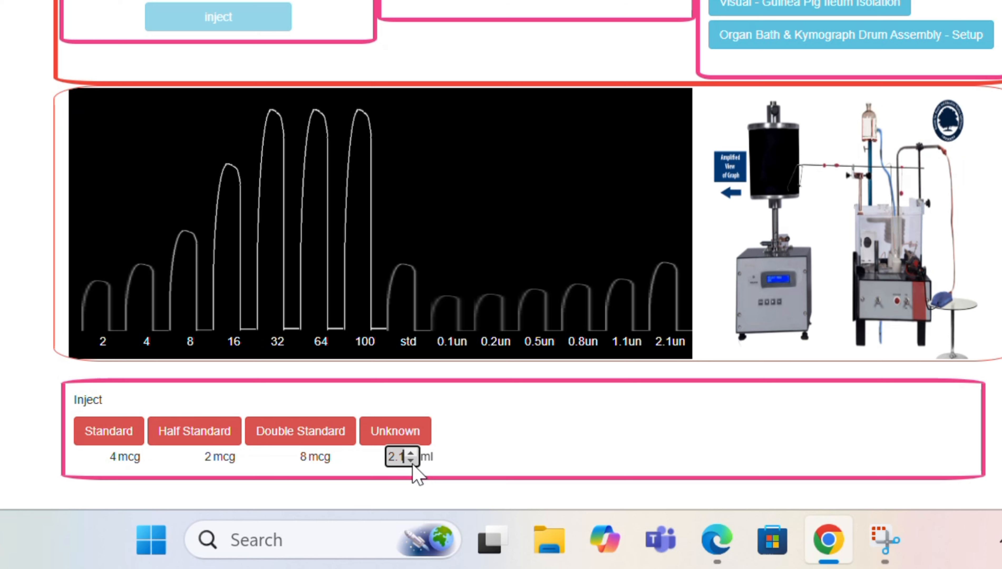
left_click(401, 437)
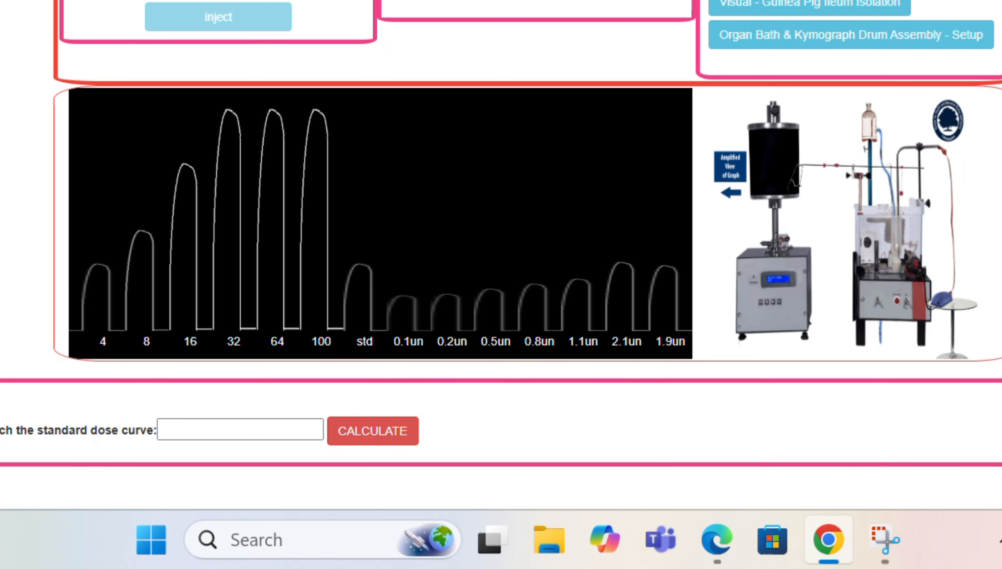
Calculate the unknown solution's concentration with 1.9 as the value matching the standard dose curve, and close the graph image window
left_click(263, 429)
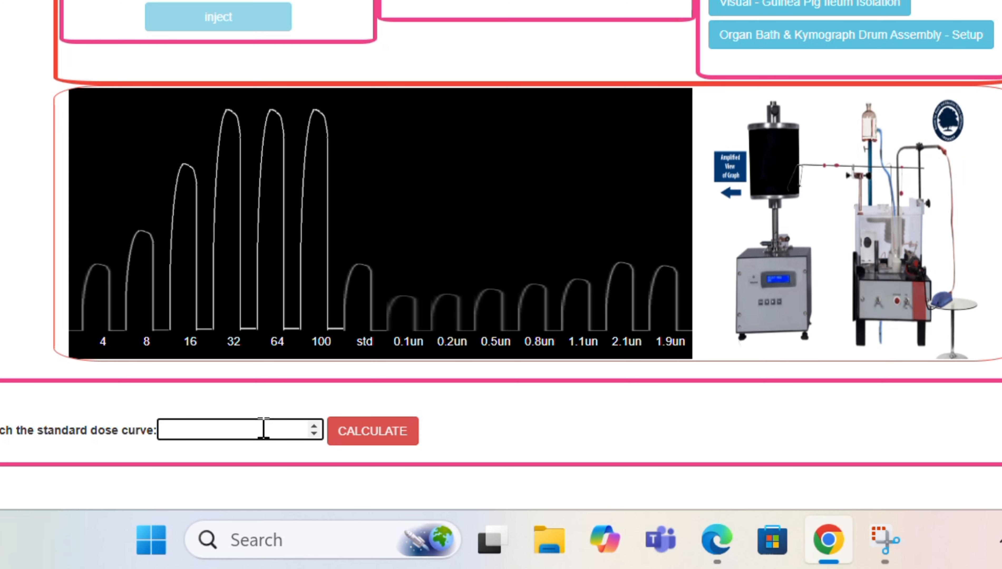
type("1.9")
left_click(407, 436)
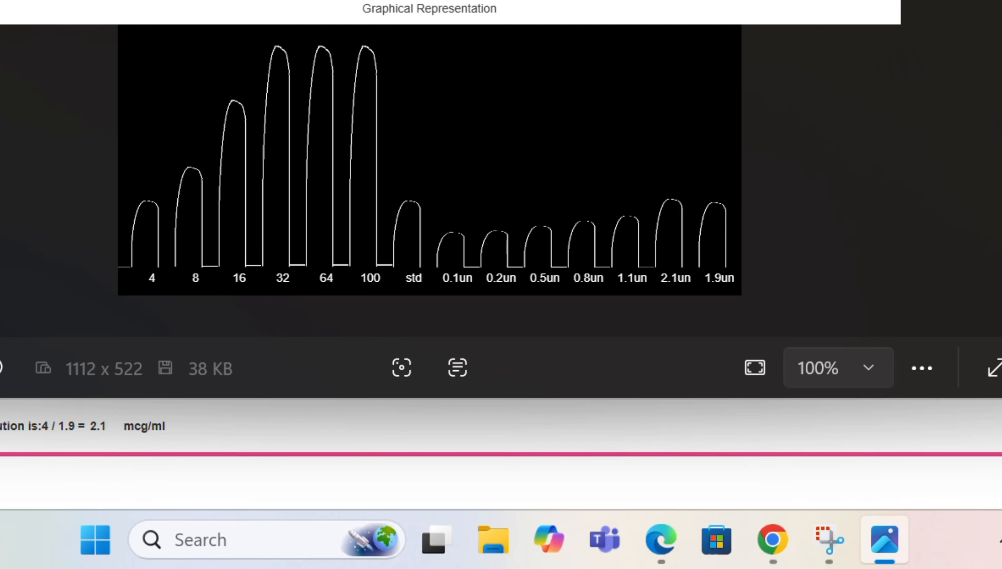
key("alt+F4")
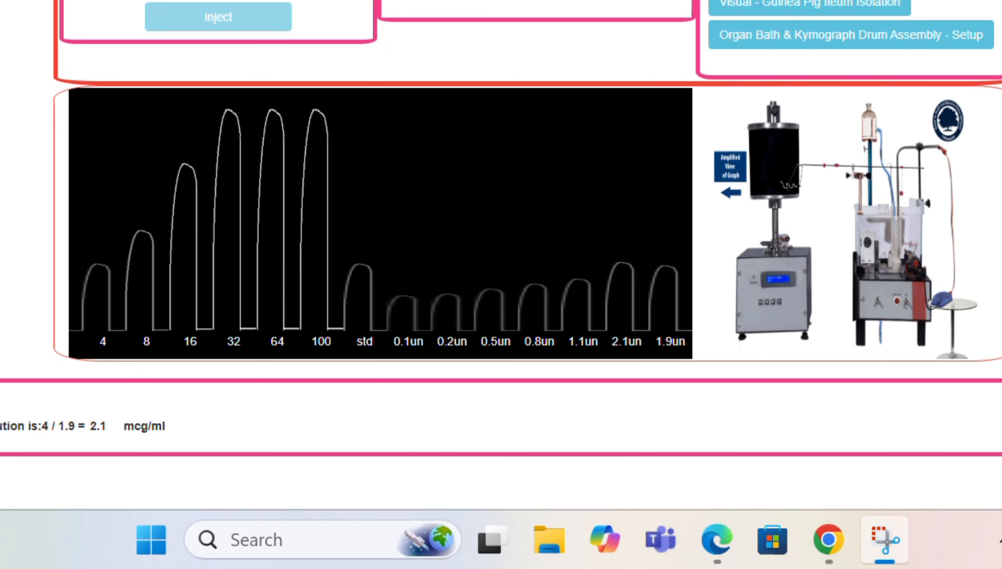